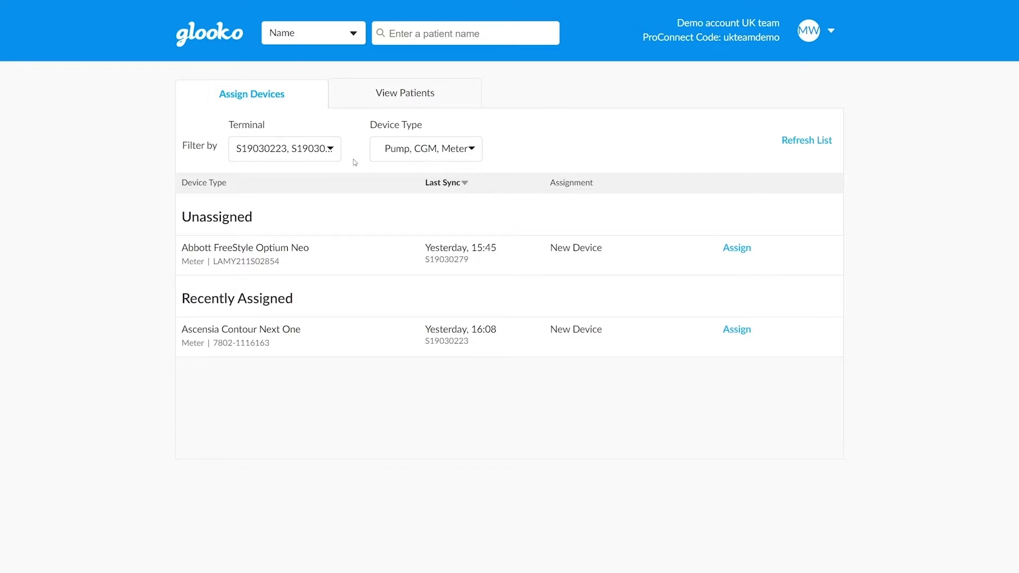
Try the terminal filter by excluding and re-including S19030223, and look at the device type filter options.
{"action": "left_click", "coordinate": [321, 150]}
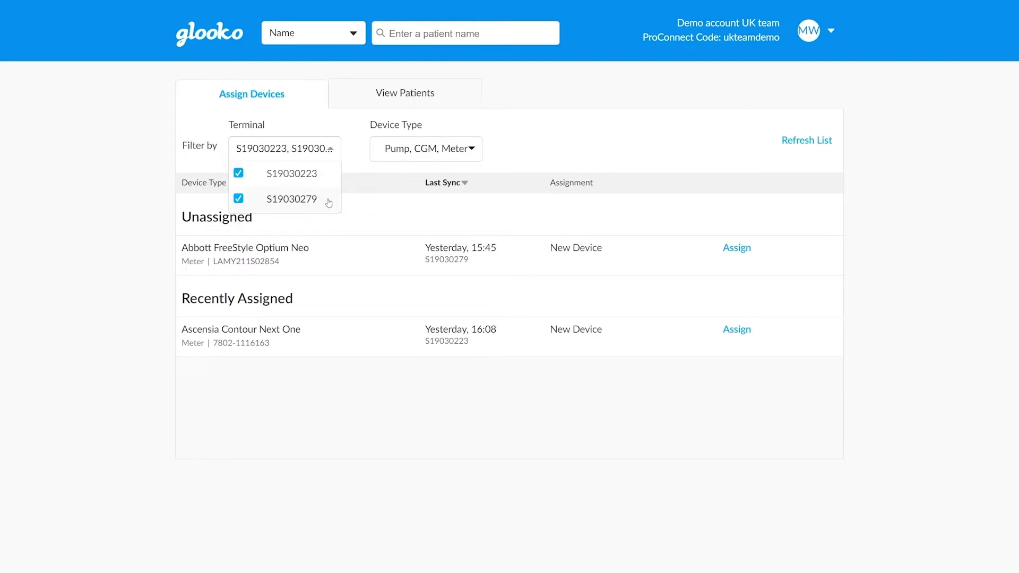
{"action": "left_click", "coordinate": [324, 181]}
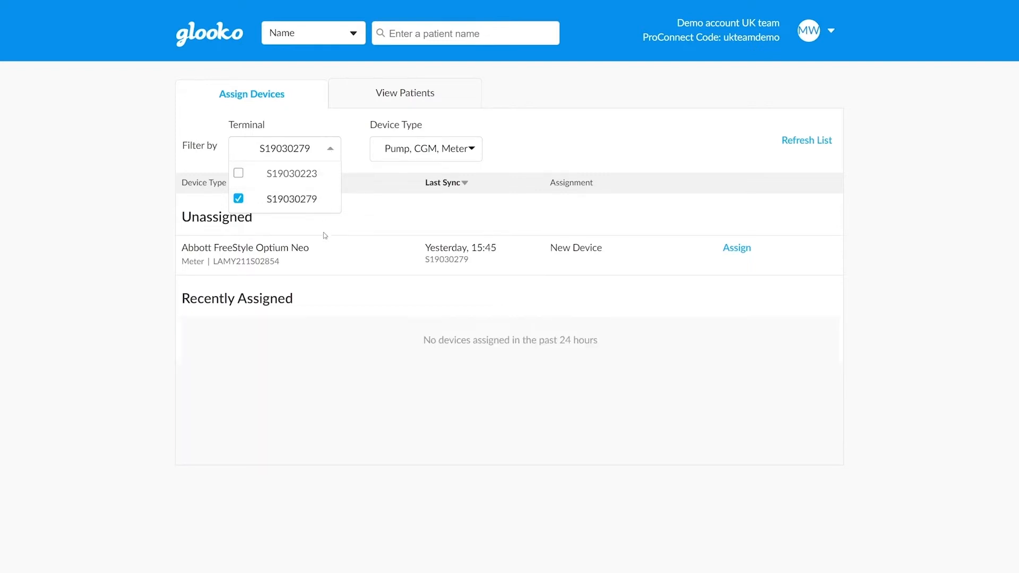
{"action": "left_click", "coordinate": [306, 182]}
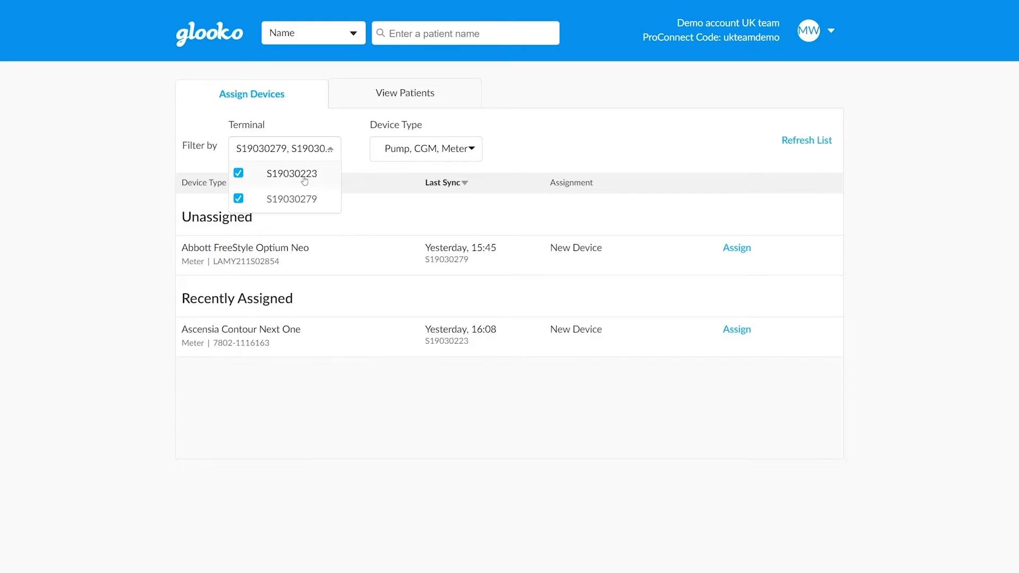
{"action": "left_click", "coordinate": [469, 157]}
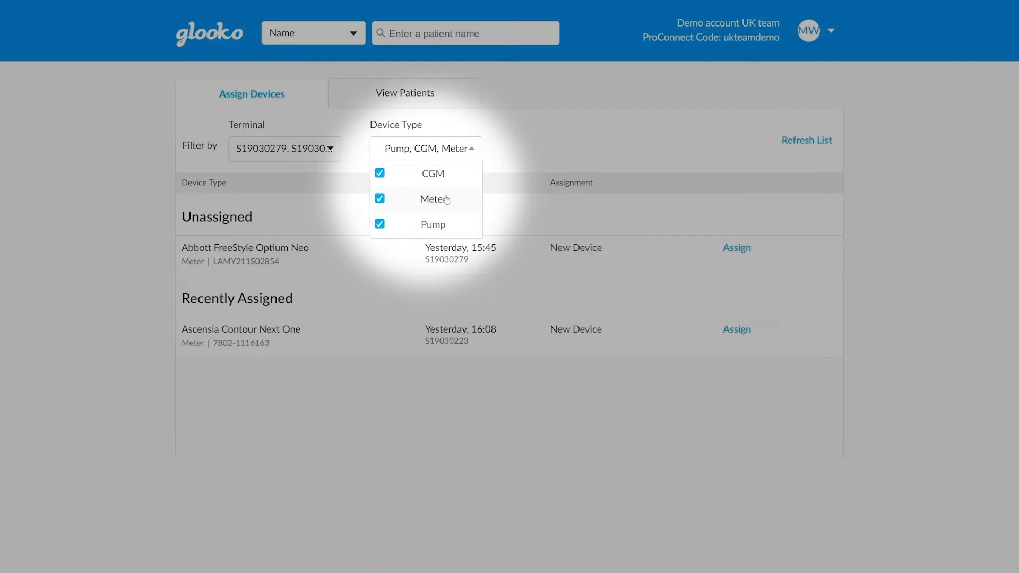
{"action": "left_click", "coordinate": [557, 158]}
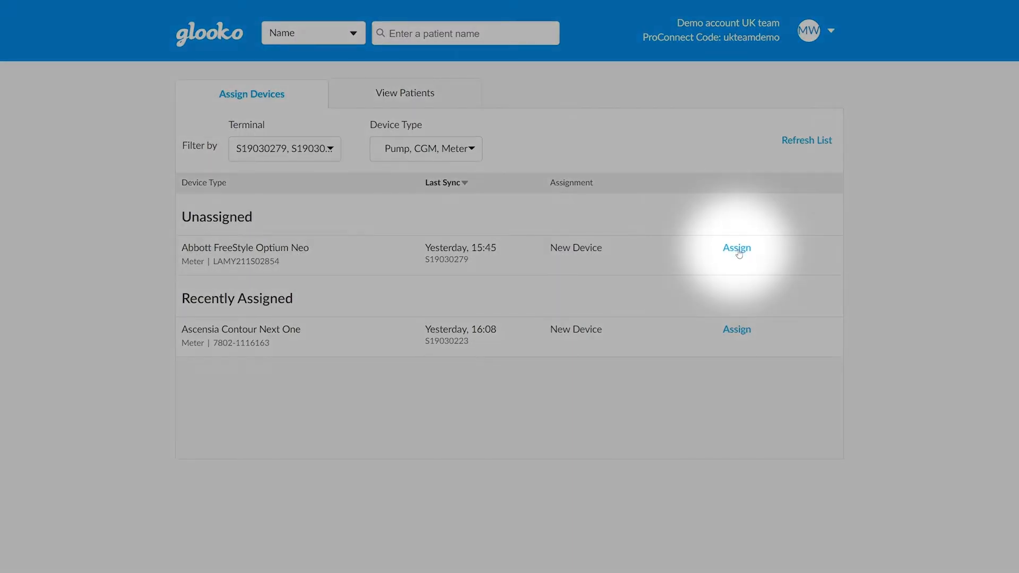
Start assigning the unassigned Abbott FreeStyle Optium Neo meter and enter the patient's first name and surname.
{"action": "left_click", "coordinate": [738, 250]}
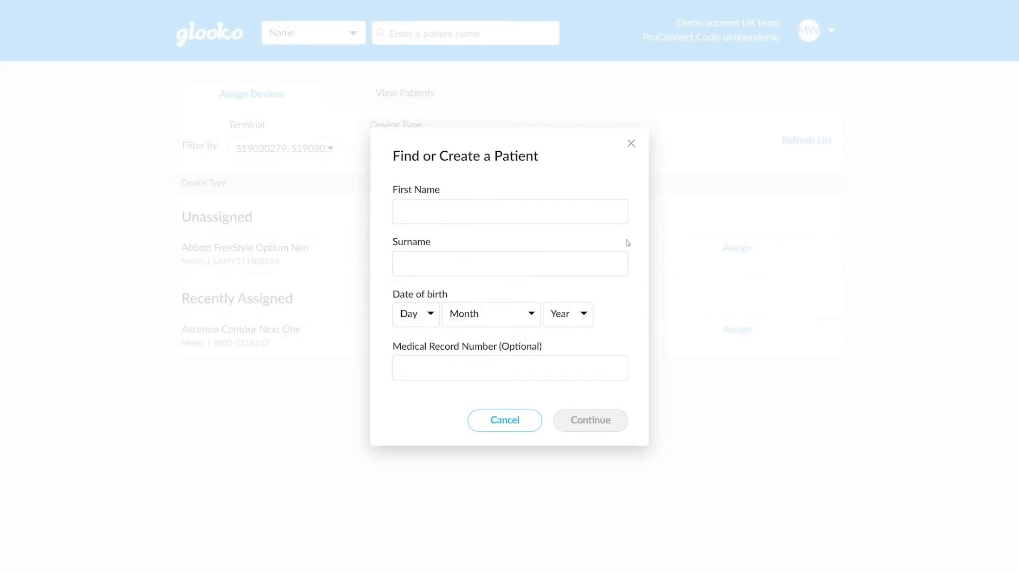
{"action": "left_click", "coordinate": [596, 204]}
{"action": "type", "text": "Joe"}
{"action": "key", "text": "Tab"}
{"action": "type", "text": "Bloggs"}
Set the patient's day, month and year of birth and search for a matching patient, leaving the medical record number blank.
{"action": "left_click", "coordinate": [416, 314]}
{"action": "left_click", "coordinate": [405, 416]}
{"action": "left_click", "coordinate": [478, 314]}
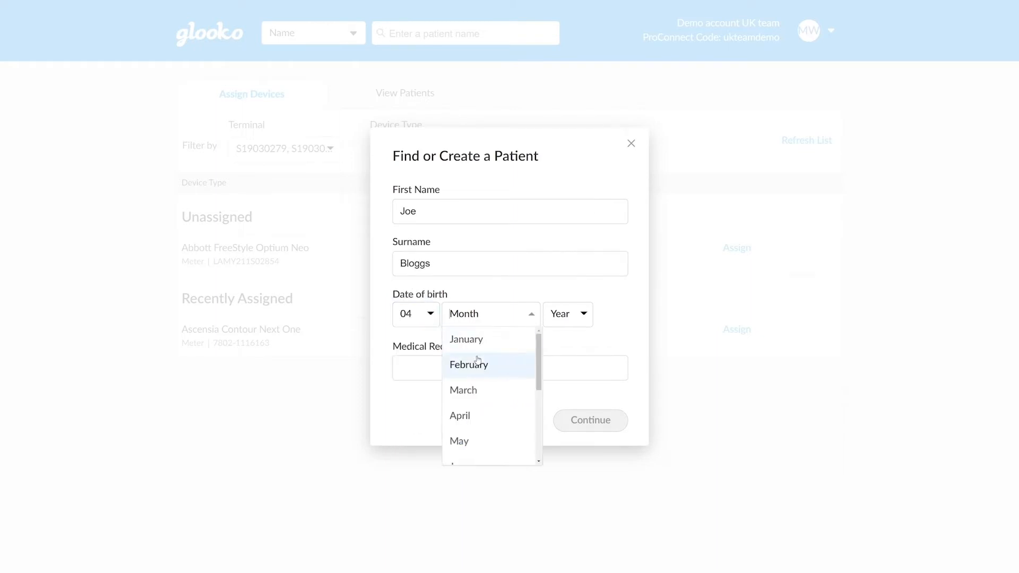
{"action": "left_click", "coordinate": [469, 364]}
{"action": "left_click", "coordinate": [553, 316]}
{"action": "type", "text": "1991"}
{"action": "key", "text": "Return"}
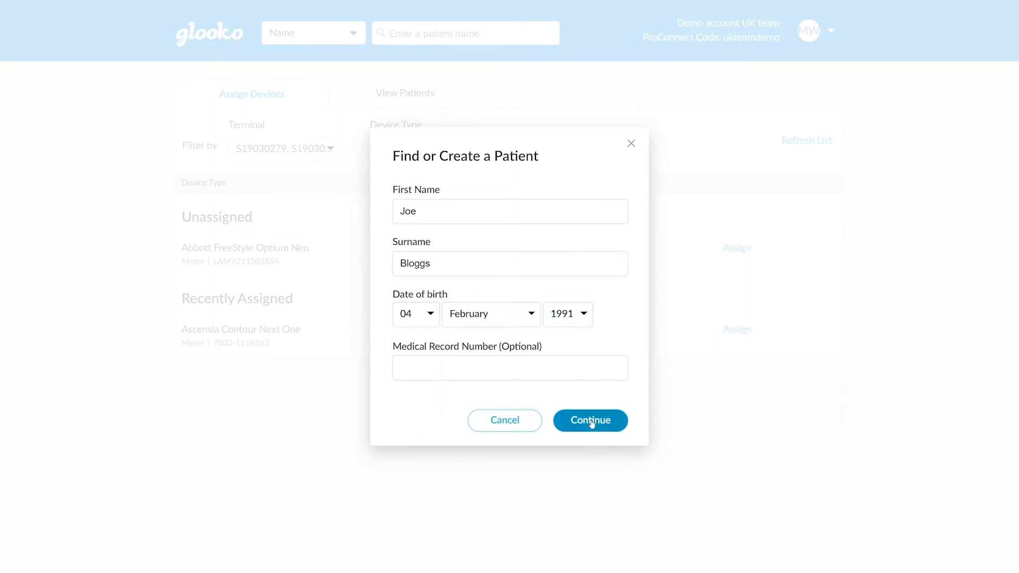
{"action": "left_click", "coordinate": [590, 421]}
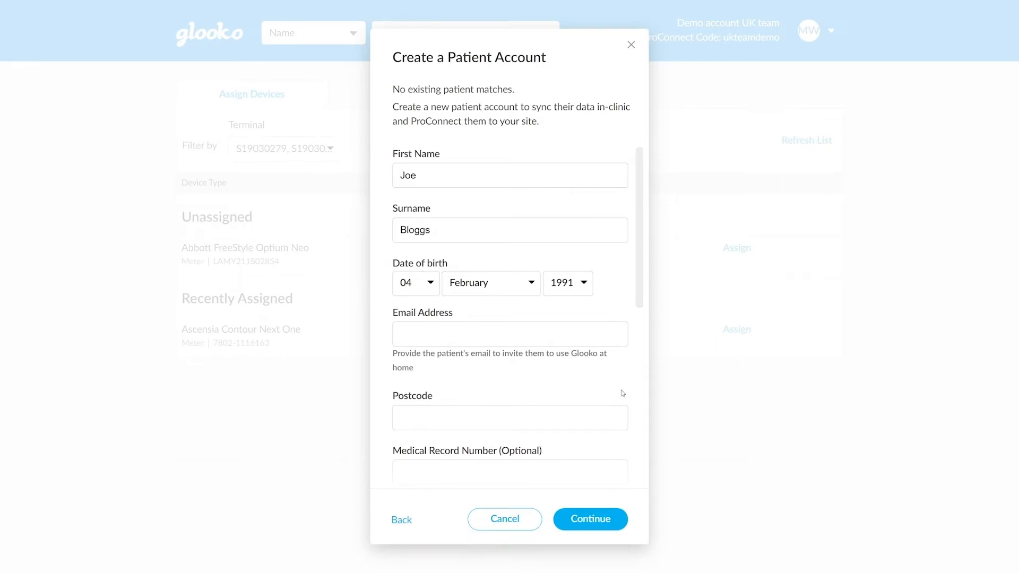
Fill in the new patient account's email address and postcode.
{"action": "left_click", "coordinate": [575, 333]}
{"action": "key", "text": "Tab"}
{"action": "type", "text": "B76tg"}
{"action": "key", "text": "BackSpace"}
{"action": "key", "text": "BackSpace"}
{"action": "type", "text": "TG"}
Confirm the patient's privacy policy consent and create the account without setting diabetes type or gender.
{"action": "scroll", "coordinate": [566, 396], "scroll_direction": "down", "scroll_amount": 7}
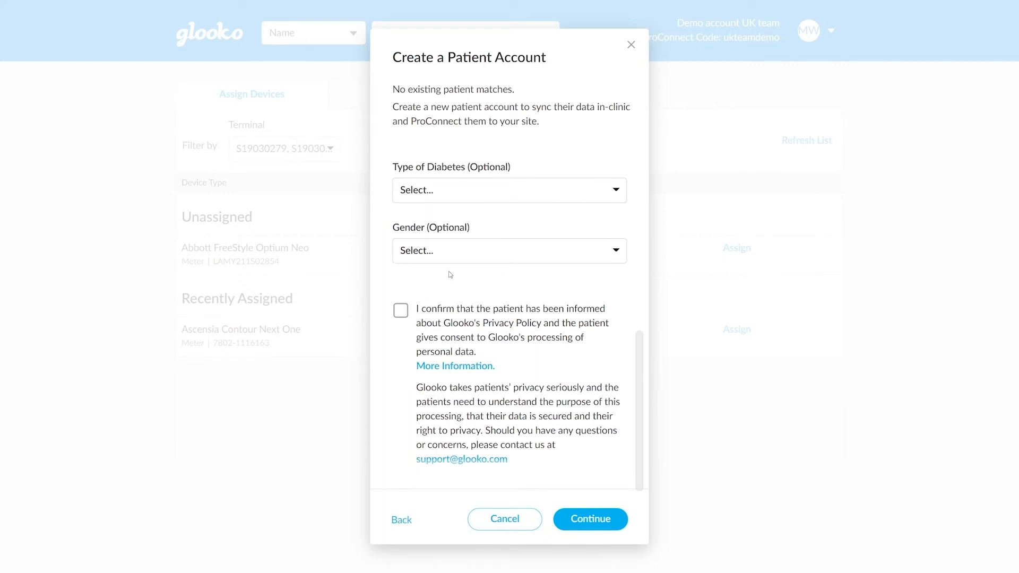
{"action": "left_click", "coordinate": [401, 311]}
{"action": "left_click", "coordinate": [594, 520]}
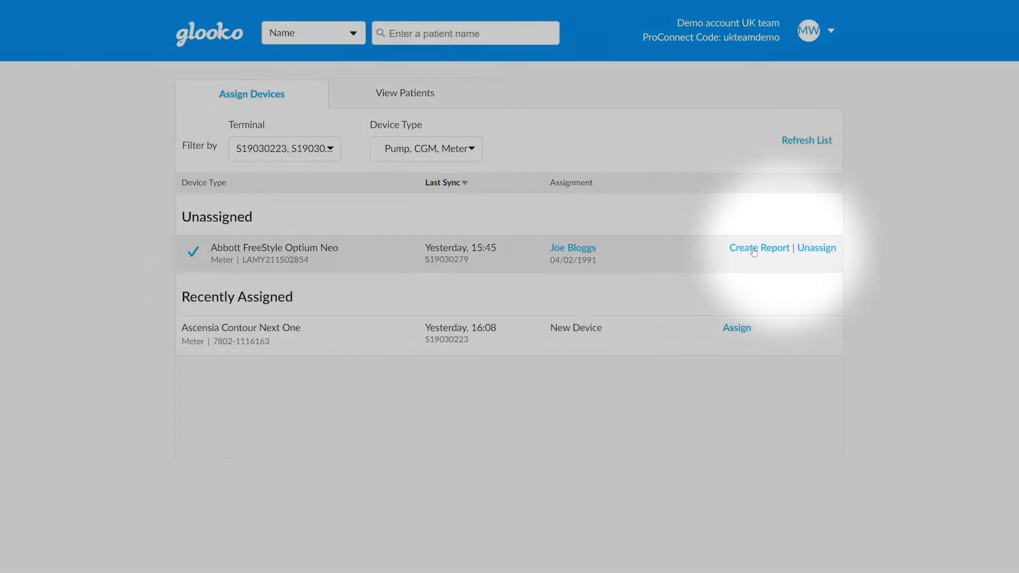
View the PDF report options for the assigned Abbott FreeStyle Optium Neo, close them, and open the assigned patient's record.
{"action": "left_click", "coordinate": [754, 249]}
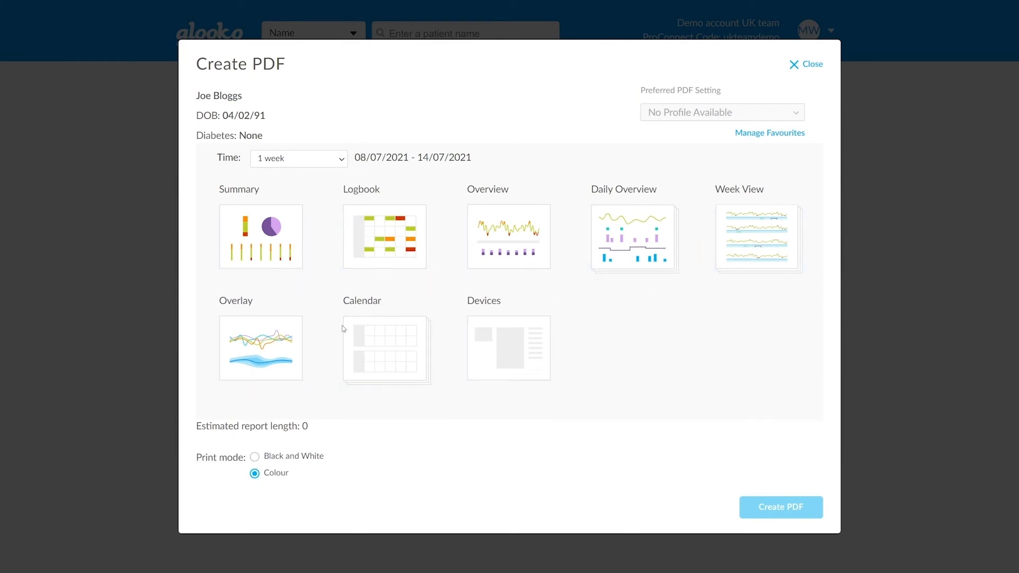
{"action": "left_click", "coordinate": [813, 63]}
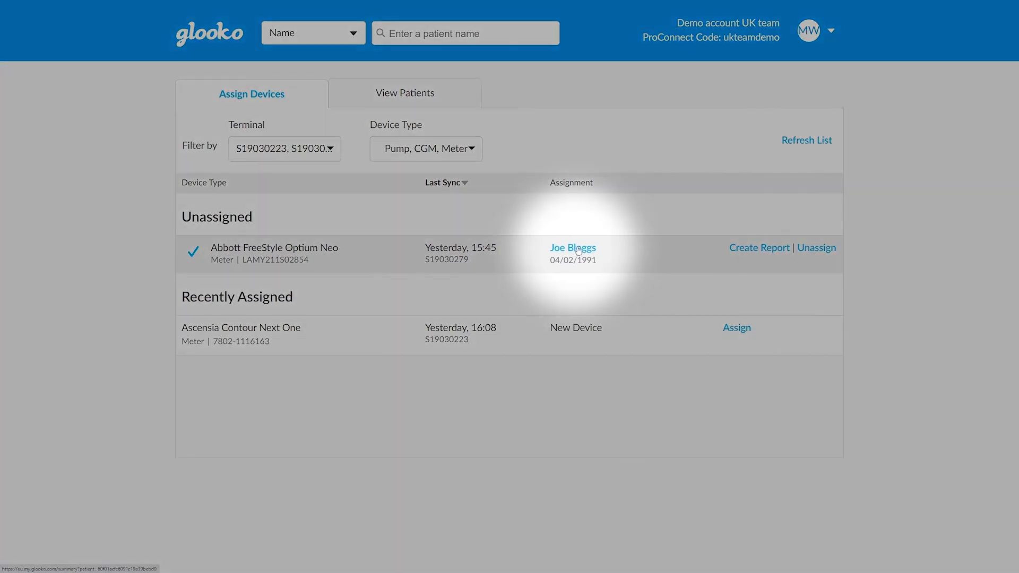
{"action": "left_click", "coordinate": [578, 250]}
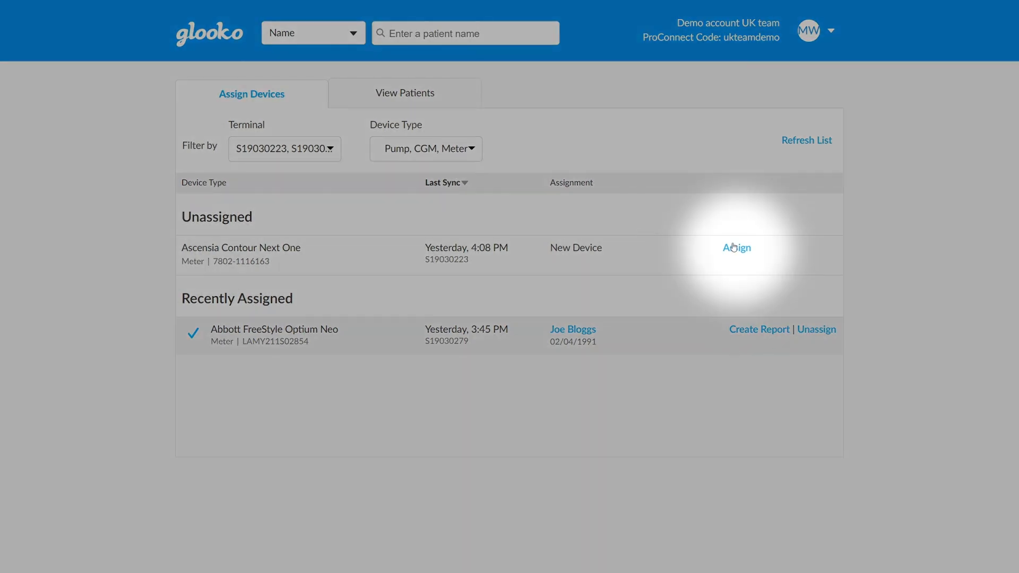
Start assigning the unassigned Ascensia Contour Next One meter and enter the same patient's first name, last name and birthdate.
{"action": "left_click", "coordinate": [735, 248]}
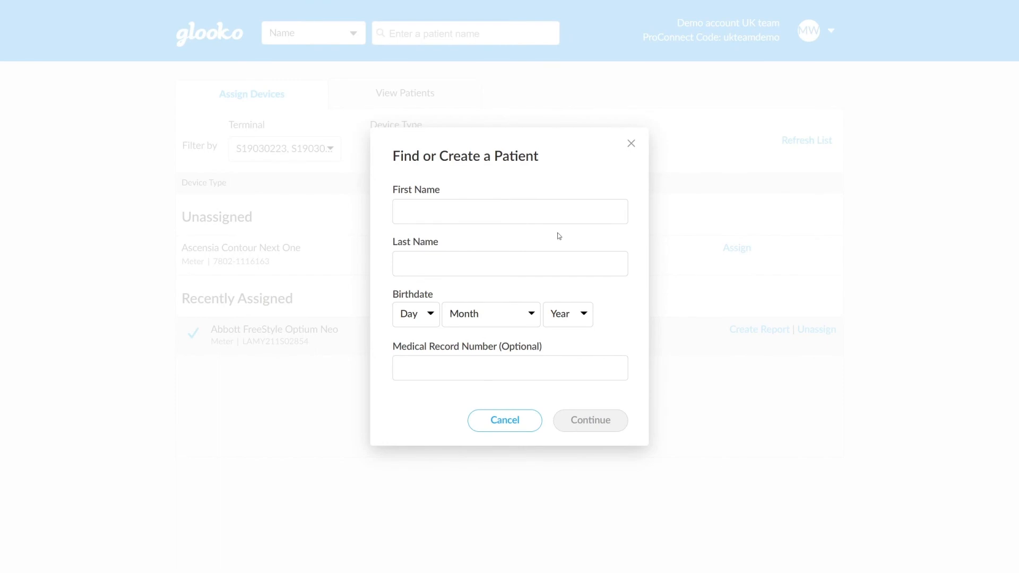
{"action": "left_click", "coordinate": [510, 212]}
{"action": "type", "text": "Joe"}
{"action": "left_click", "coordinate": [510, 264]}
{"action": "type", "text": "Bloggs"}
{"action": "left_click", "coordinate": [416, 409]}
{"action": "left_click", "coordinate": [568, 315]}
{"action": "left_click", "coordinate": [590, 376]}
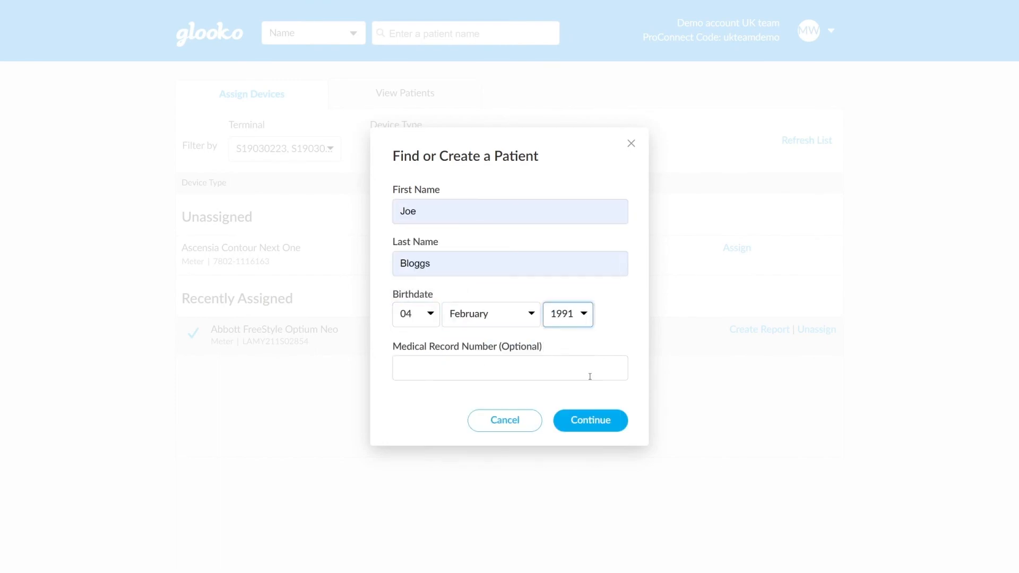
{"action": "left_click", "coordinate": [621, 398]}
Search for the patient and assign the Ascensia Contour Next One to the matching existing patient.
{"action": "left_click", "coordinate": [594, 422]}
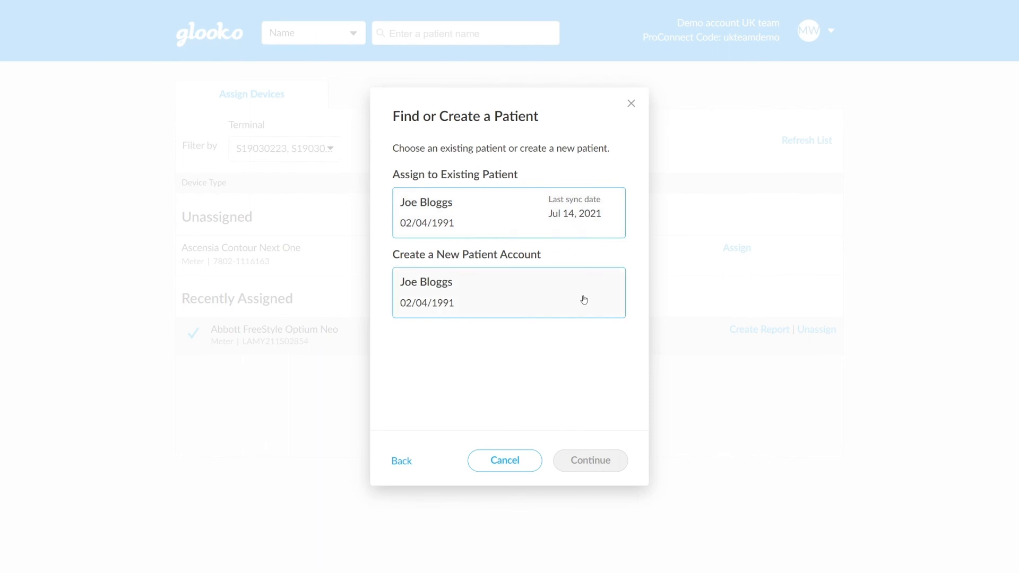
{"action": "left_click", "coordinate": [524, 213]}
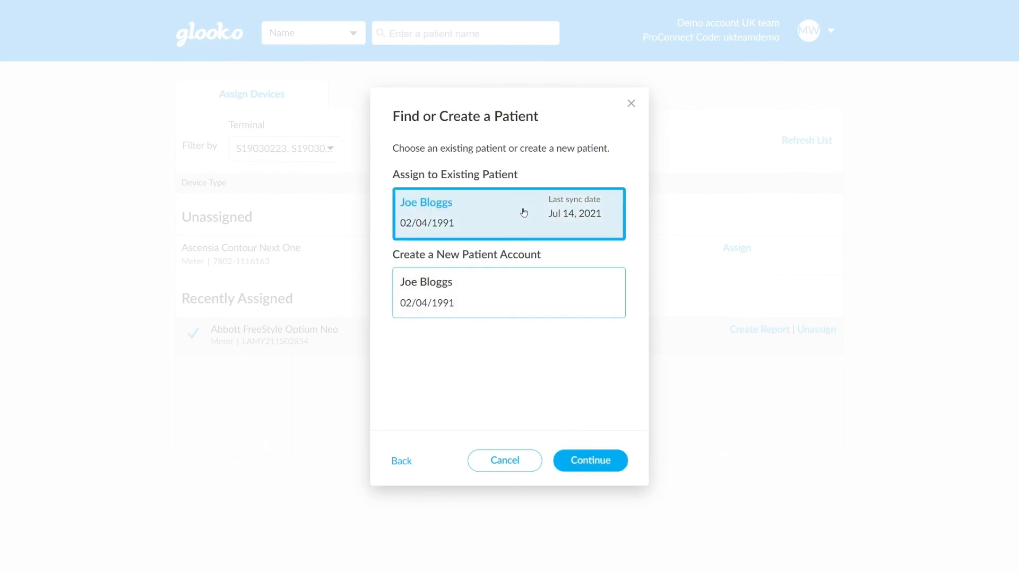
{"action": "left_click", "coordinate": [597, 466]}
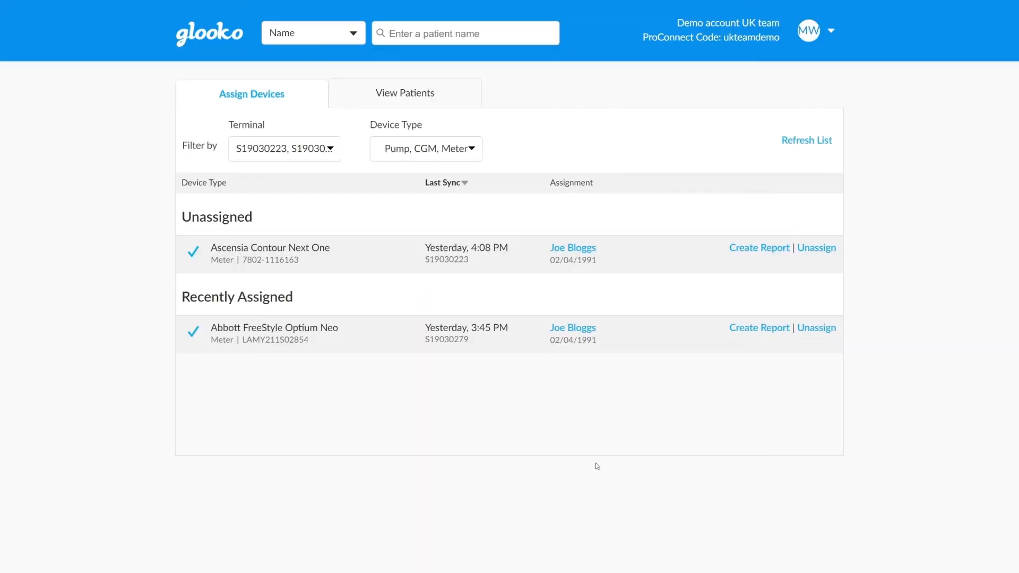